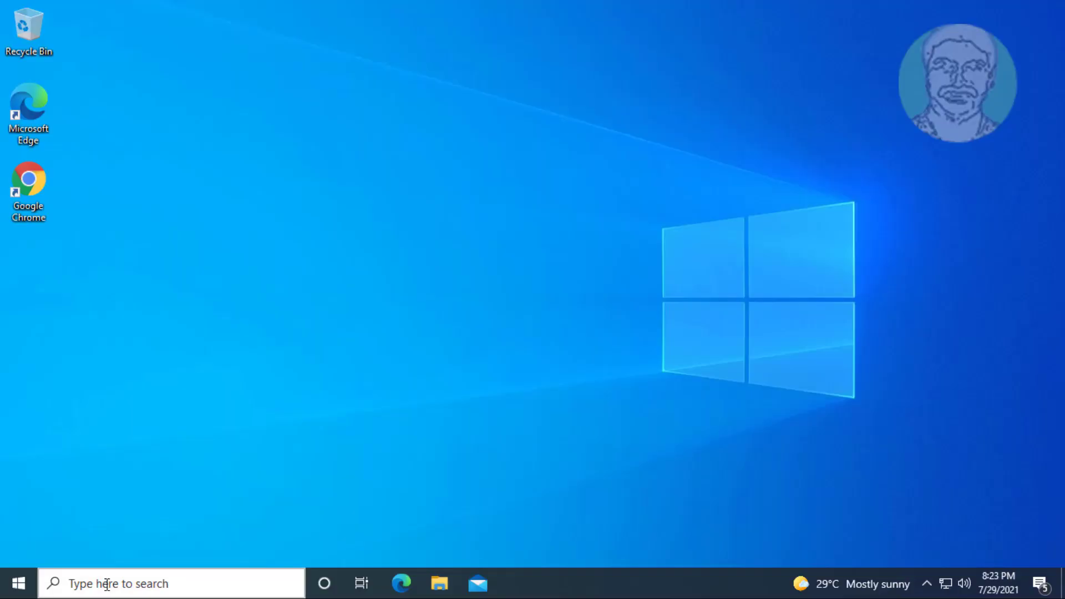
# Step: Search for 'regedit' and run Registry Editor as administrator
pyautogui.click(105, 583)
pyautogui.write('reged')
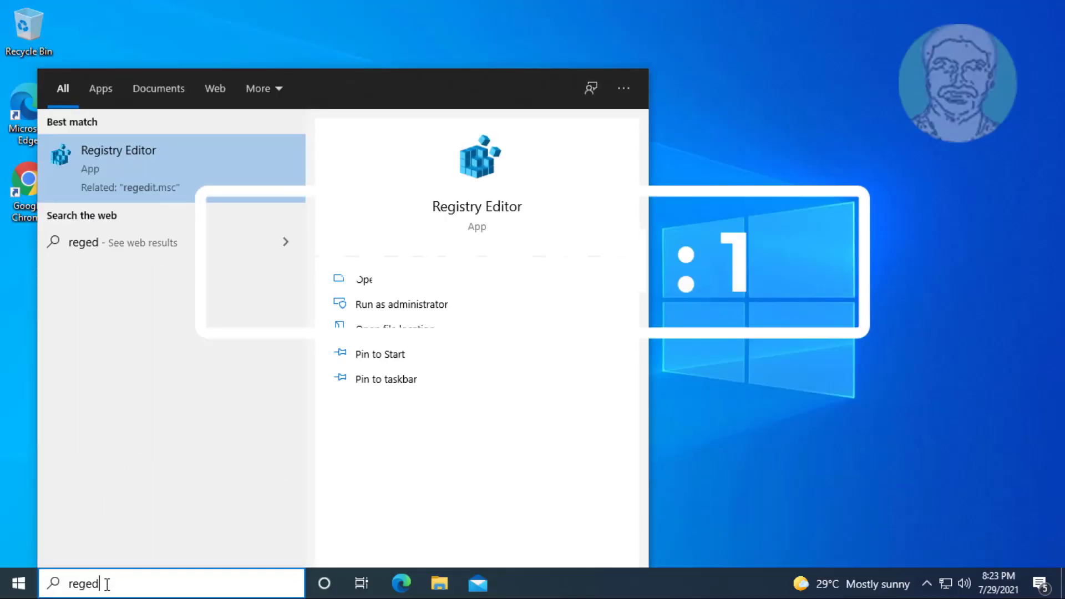
pyautogui.write('it')
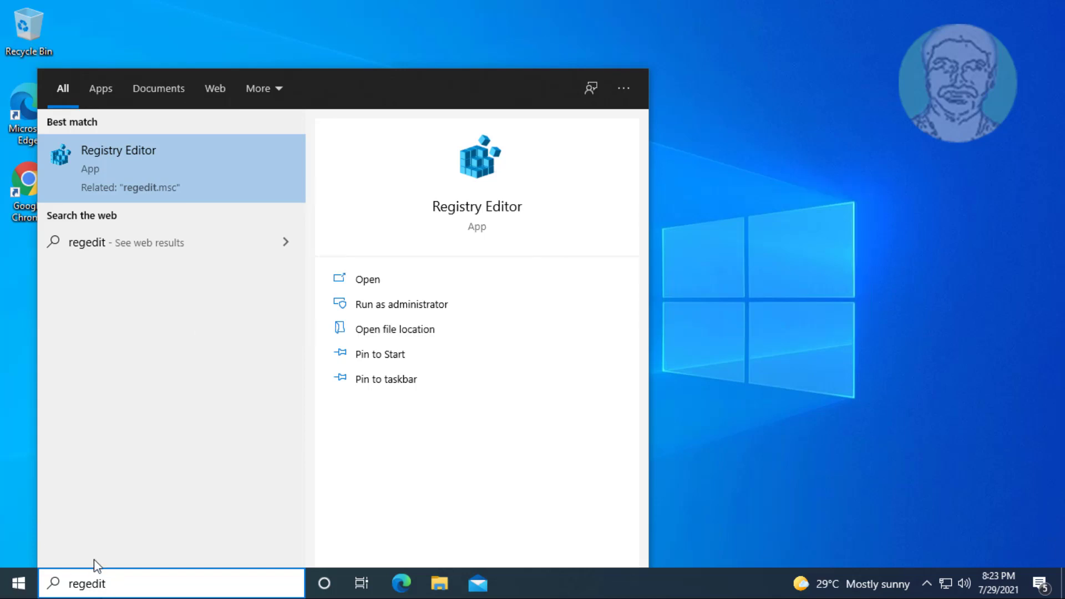
pyautogui.click(117, 171)
pyautogui.rightClick(117, 171)
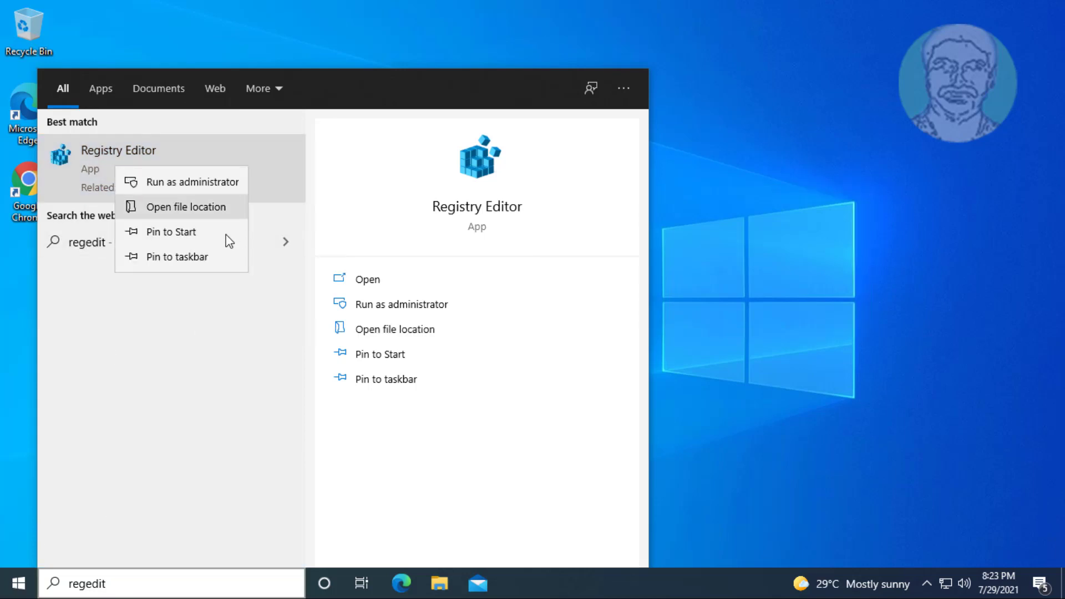
pyautogui.click(200, 183)
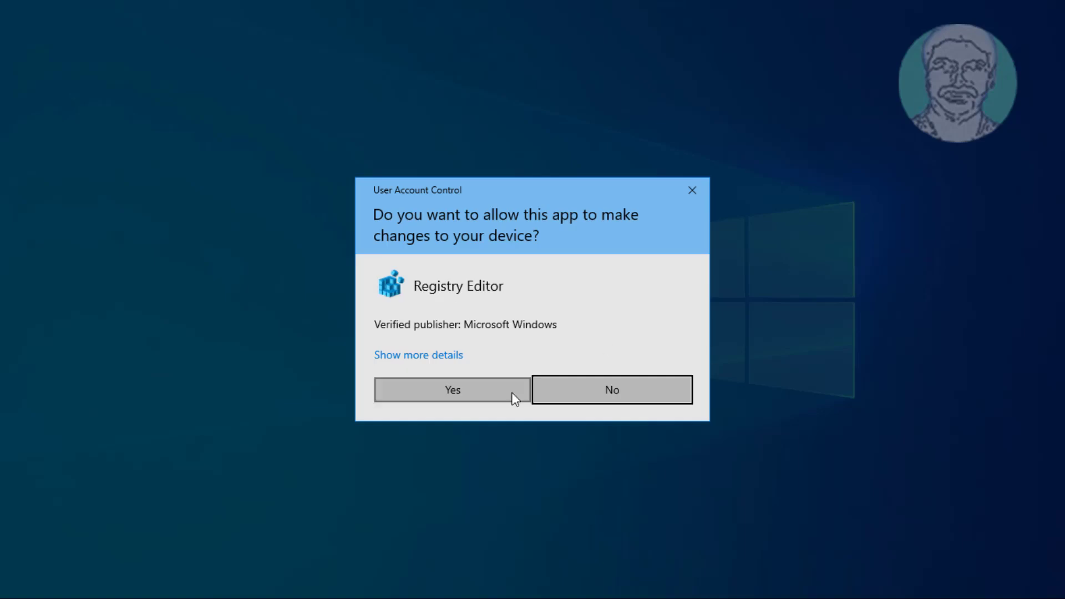
# Step: Approve the UAC prompt and expand HKEY_LOCAL_MACHINE\SOFTWARE in the registry tree
pyautogui.click(511, 393)
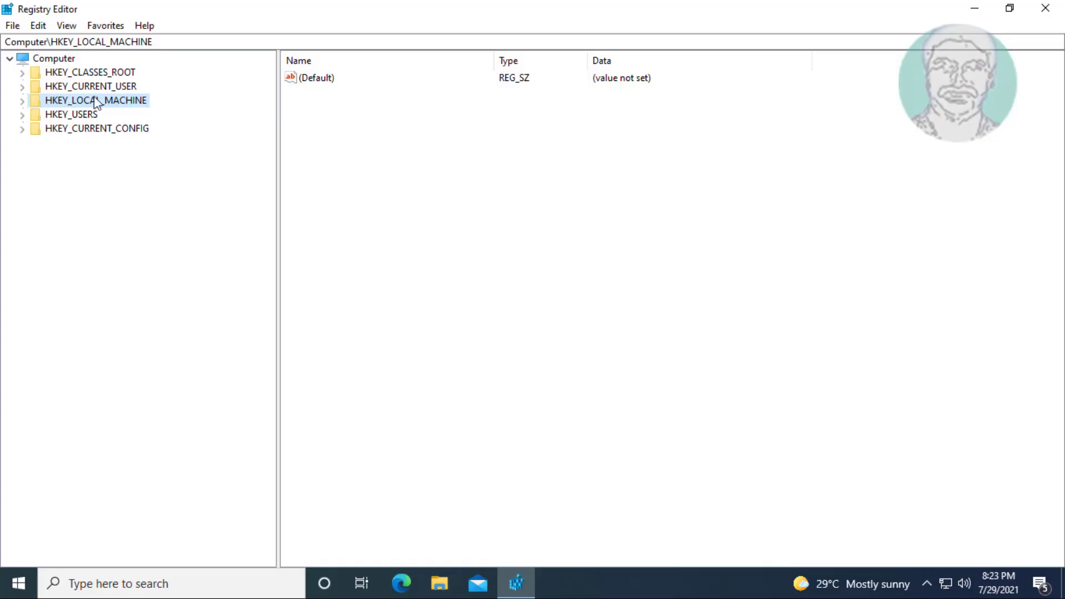
pyautogui.click(21, 101)
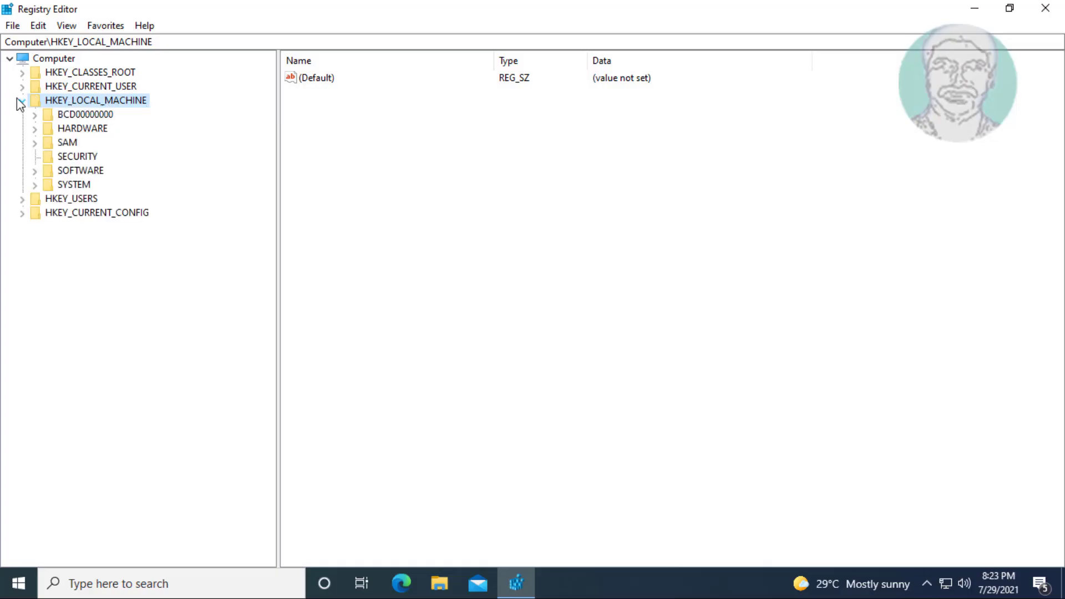
pyautogui.click(81, 170)
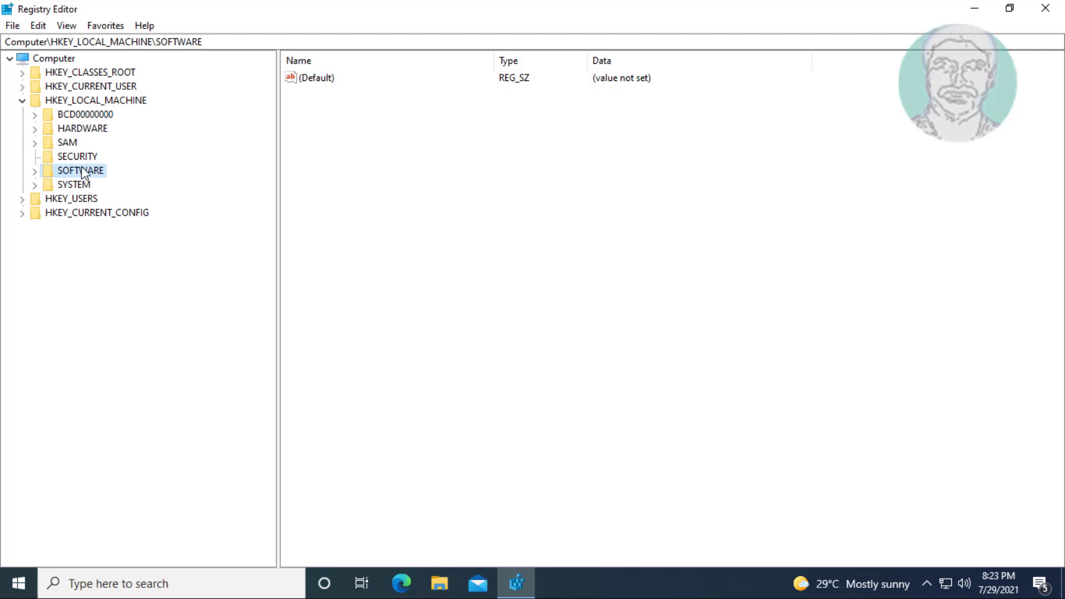
pyautogui.click(35, 171)
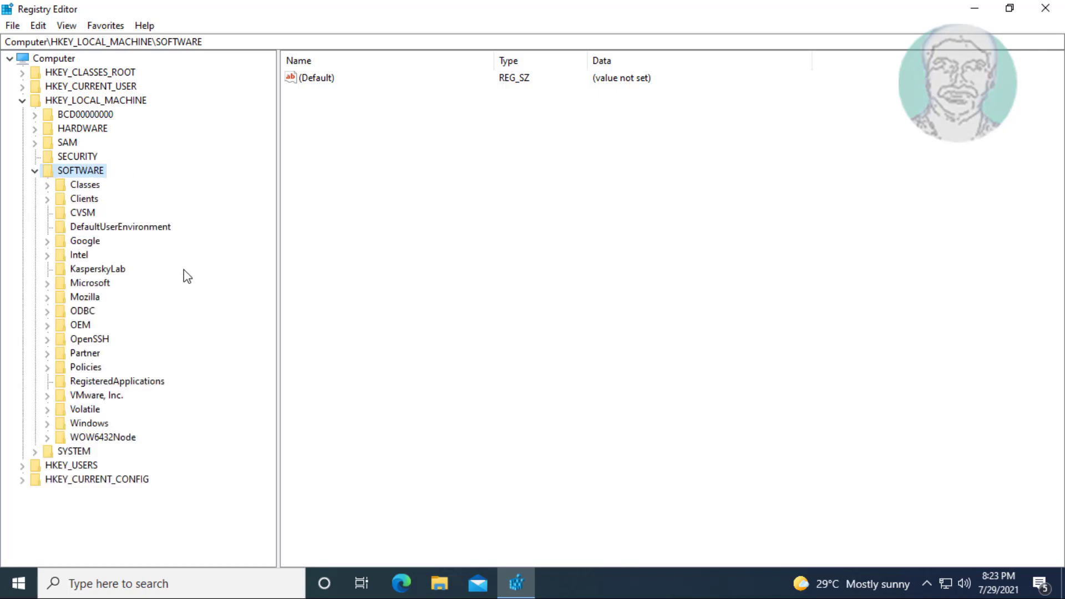
# Step: Expand the Microsoft key and scroll down its subkeys toward Windows NT
pyautogui.click(100, 283)
pyautogui.click(47, 284)
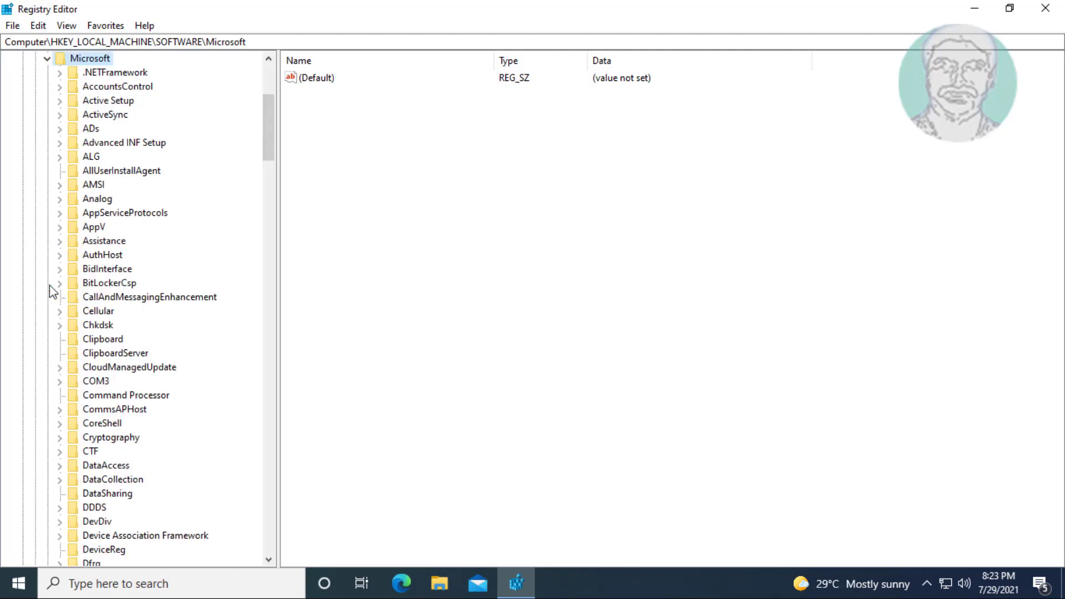
pyautogui.scroll(-13, 157, 432)
pyautogui.scroll(-20, 158, 433)
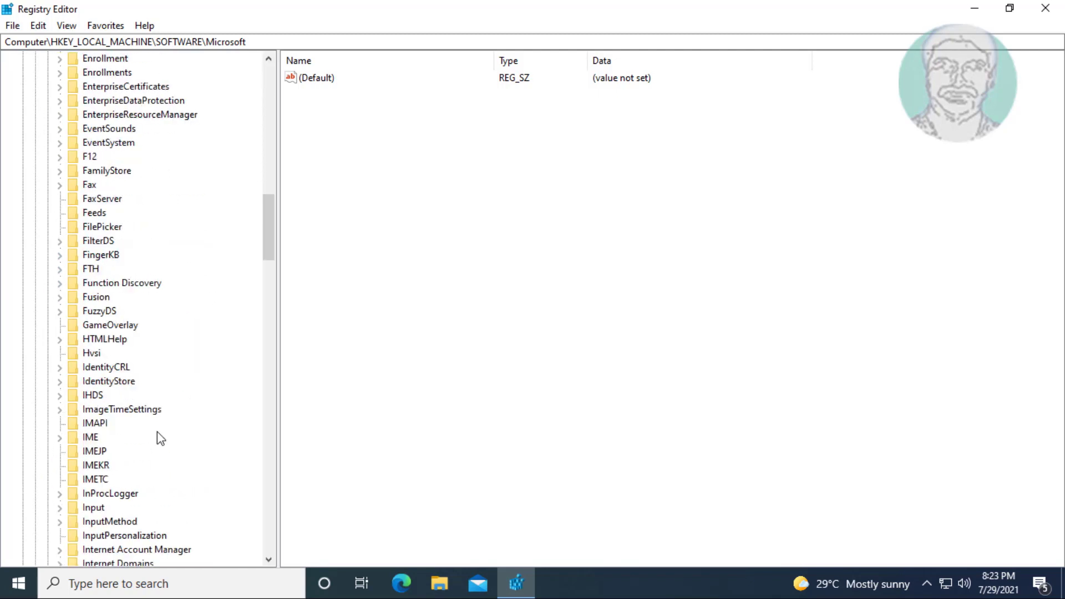
pyautogui.scroll(-20, 158, 432)
pyautogui.scroll(-5, 158, 431)
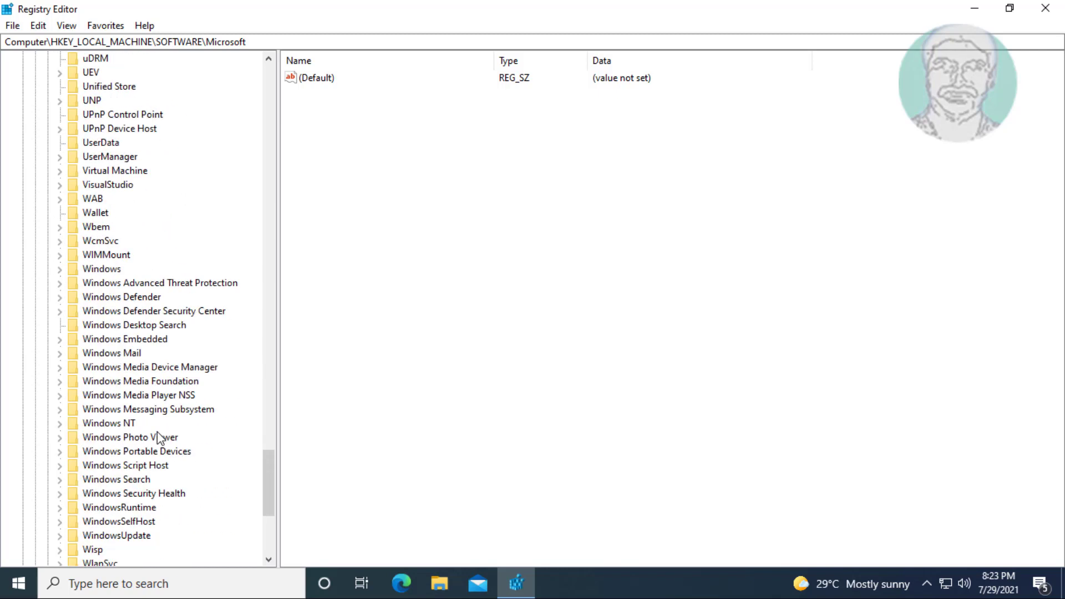
# Step: Expand Windows NT and then its CurrentVersion key
pyautogui.click(114, 424)
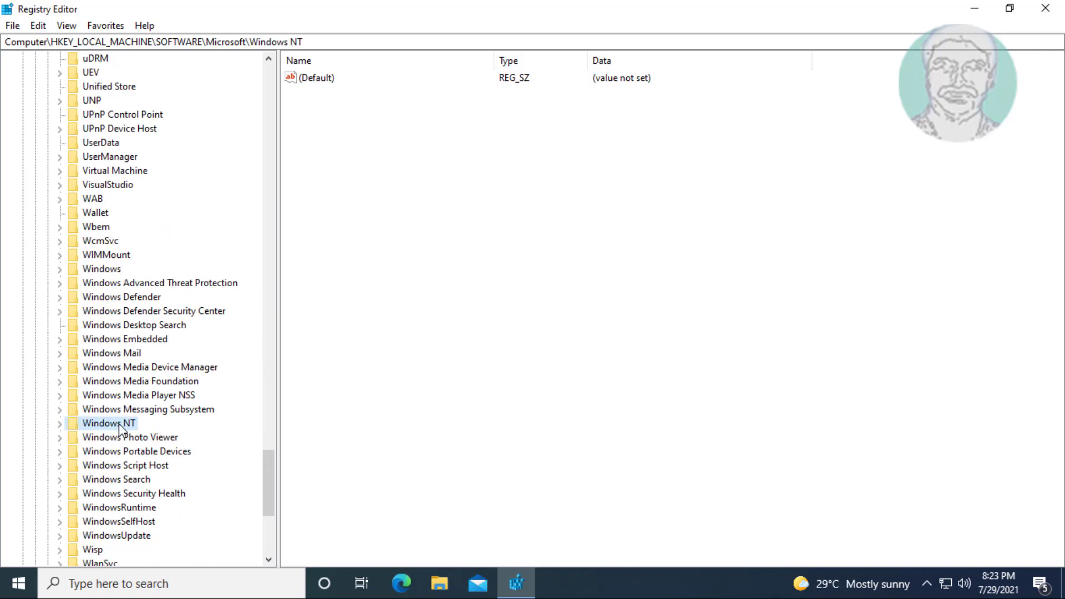
pyautogui.click(58, 424)
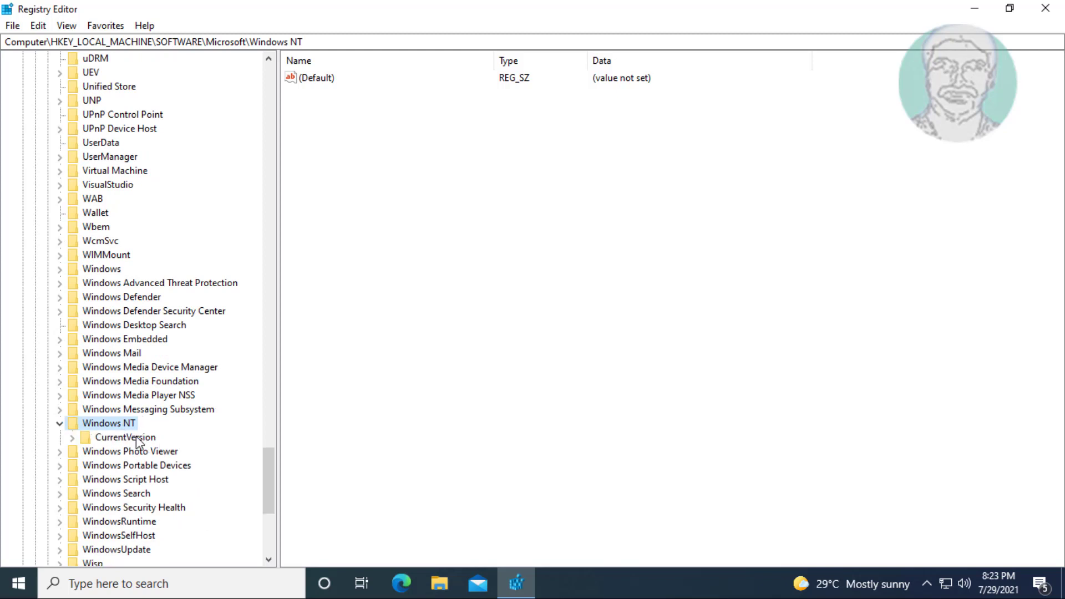
pyautogui.click(136, 437)
pyautogui.click(73, 439)
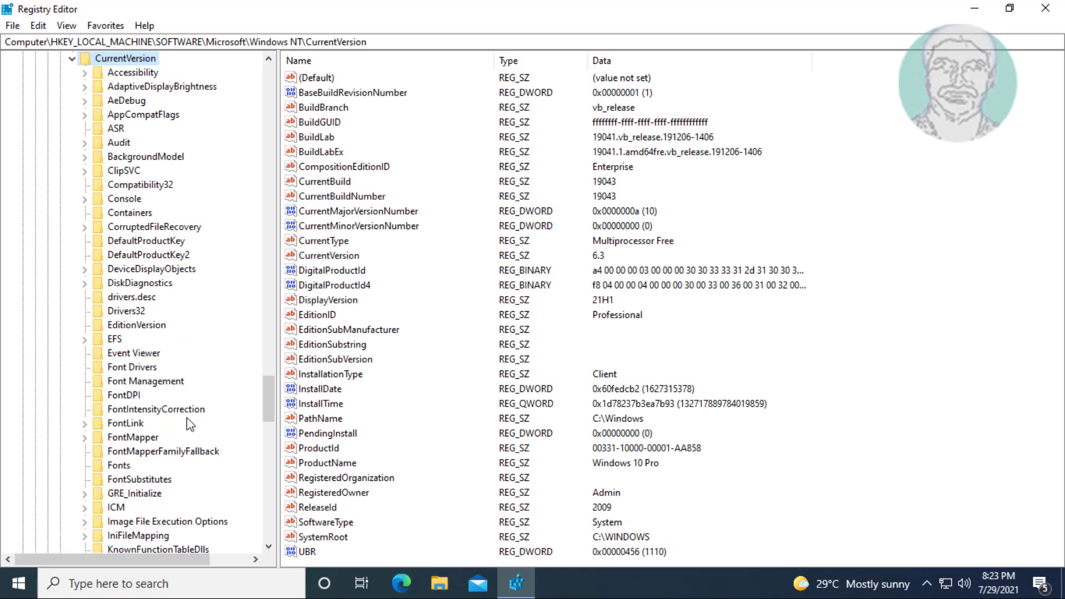
# Step: Scroll down to Image File Execution Options and expand it to list its program subkeys
pyautogui.scroll(-5, 189, 424)
pyautogui.scroll(-5, 189, 425)
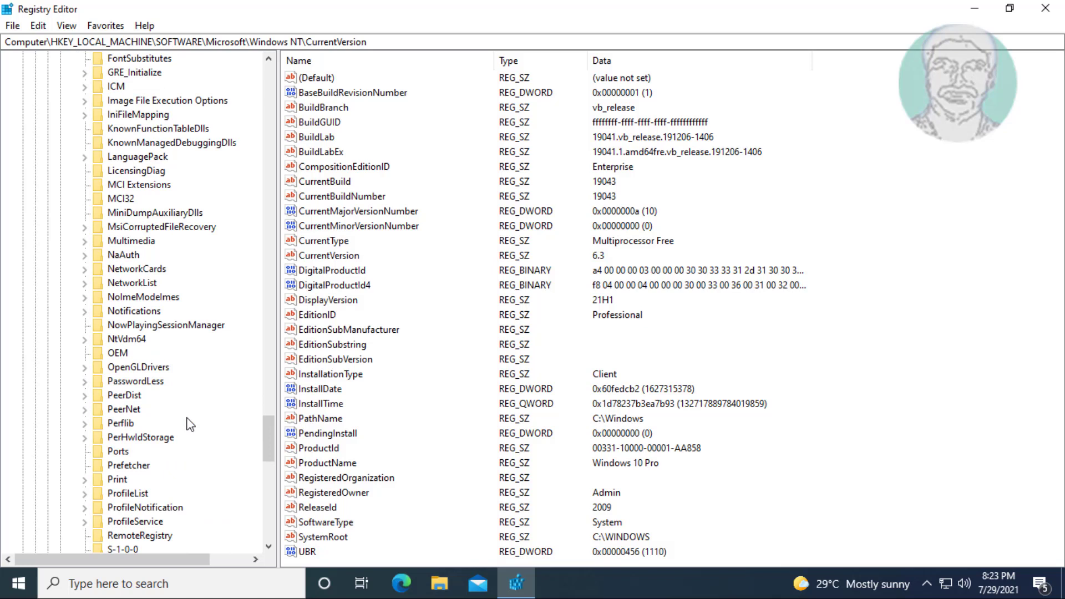
pyautogui.click(175, 101)
pyautogui.click(85, 101)
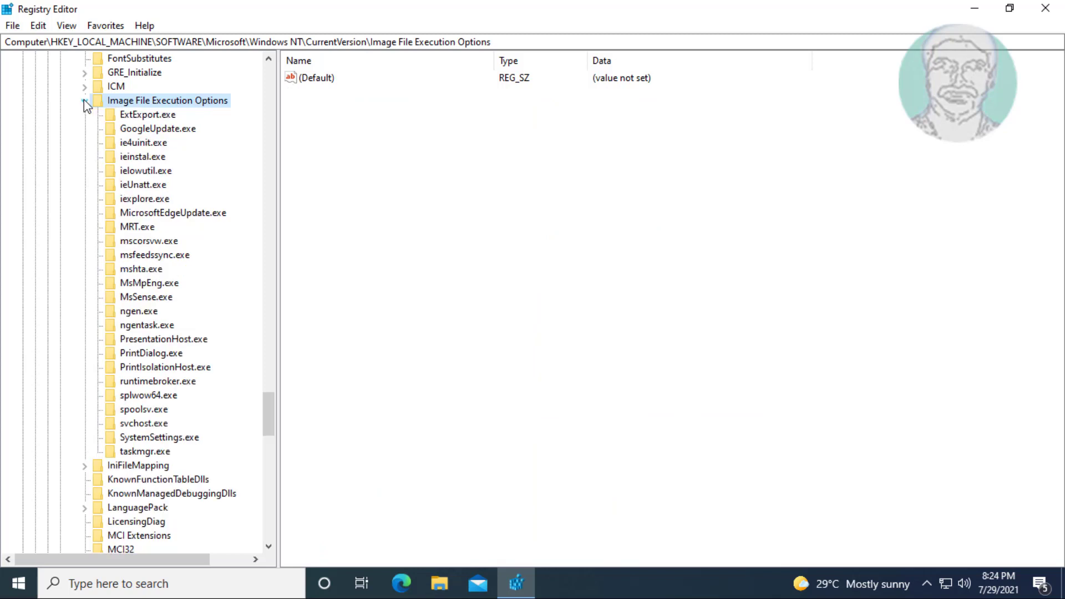
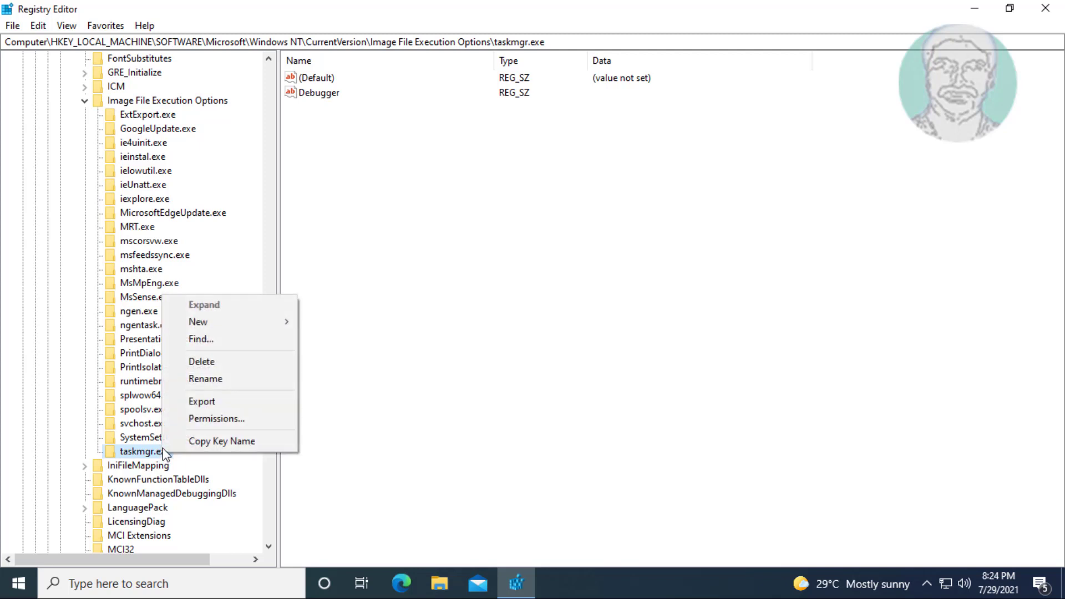
# Step: Delete the taskmgr.exe key and its Debugger value from Image File Execution Options
pyautogui.click(205, 361)
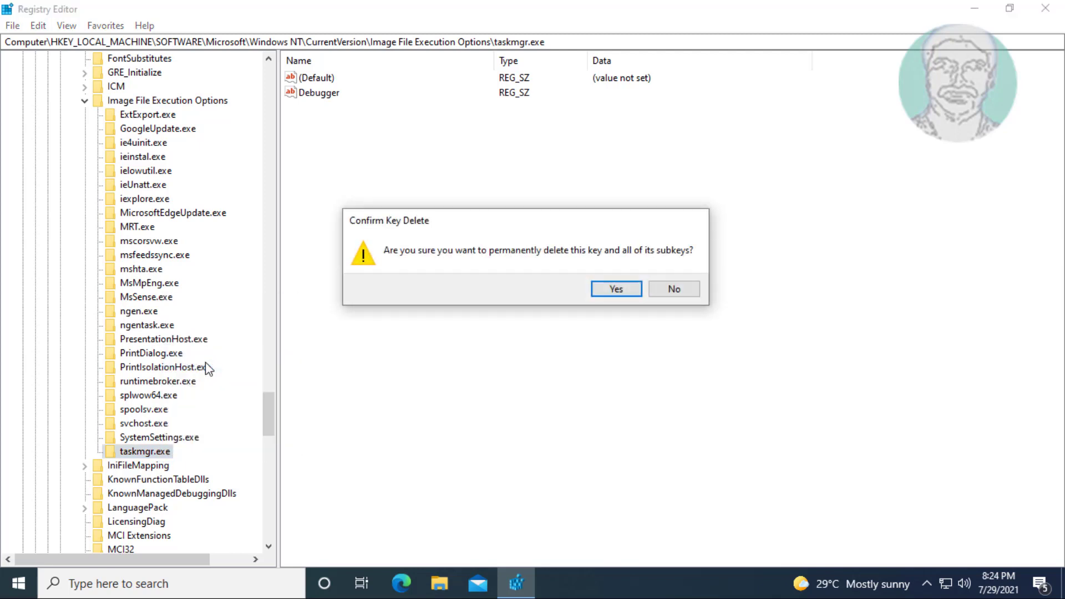
pyautogui.click(617, 290)
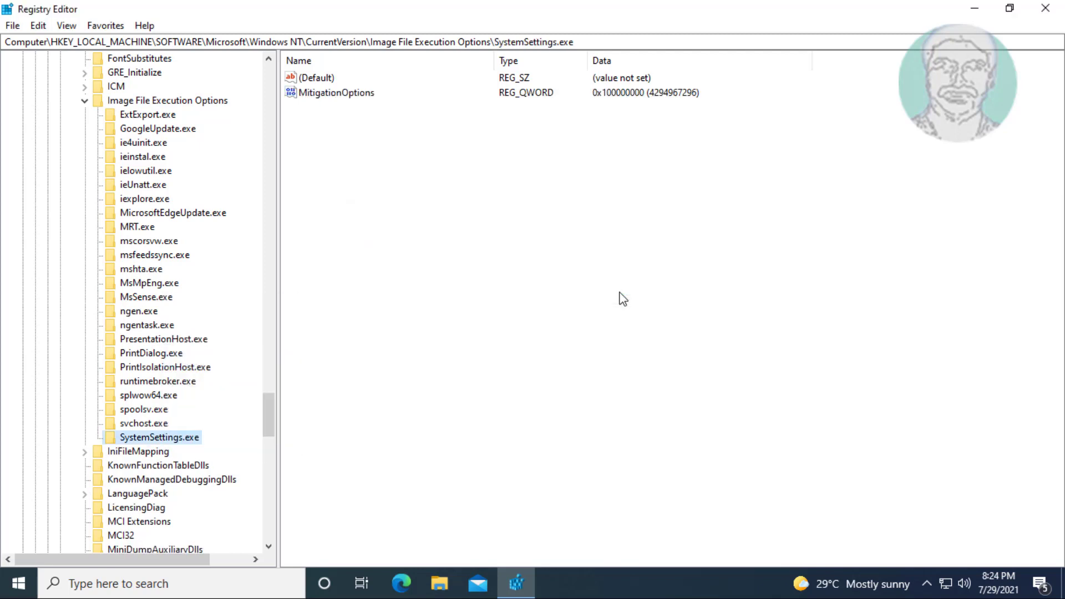
# Step: Collapse Image File Execution Options, CurrentVersion, Windows NT, Microsoft, SOFTWARE and HKEY_LOCAL_MACHINE
pyautogui.click(84, 100)
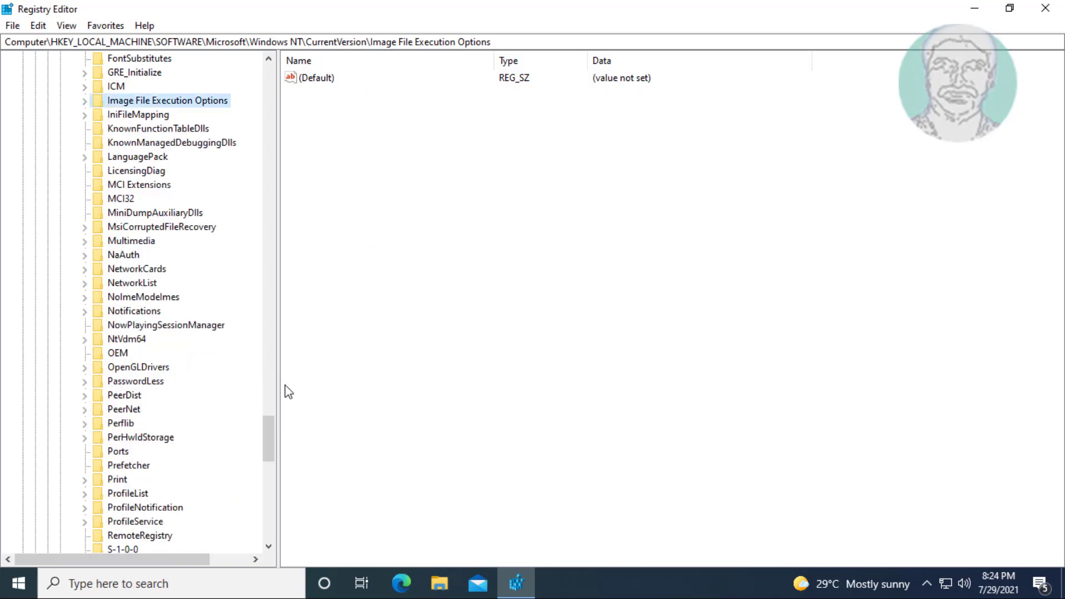
pyautogui.moveTo(271, 433); pyautogui.dragTo(269, 375)
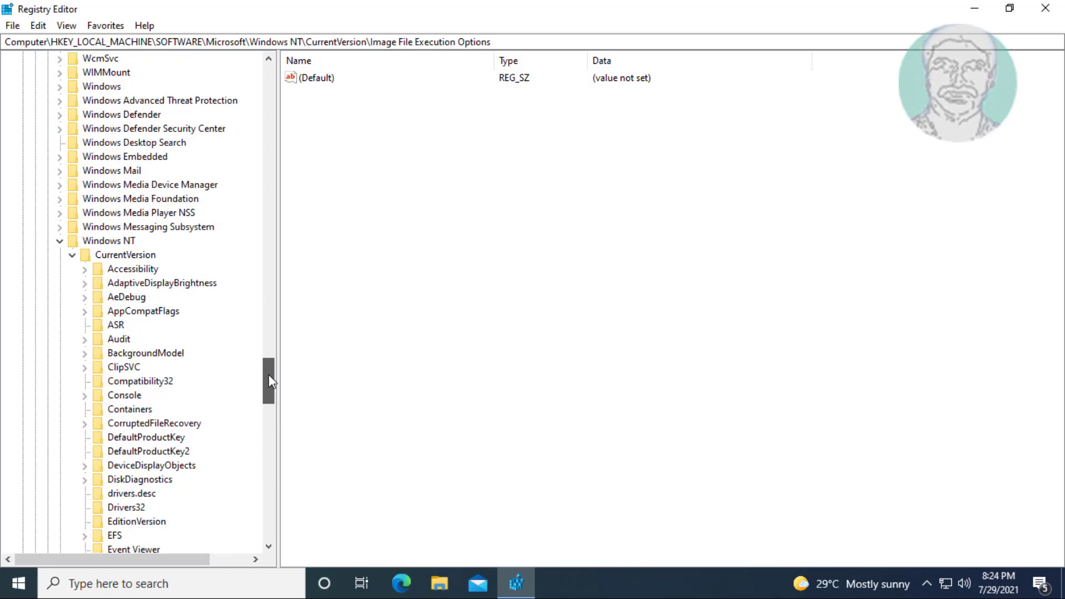
pyautogui.click(67, 256)
pyautogui.click(59, 241)
pyautogui.moveTo(268, 498); pyautogui.dragTo(266, 61)
pyautogui.click(65, 280)
pyautogui.click(48, 282)
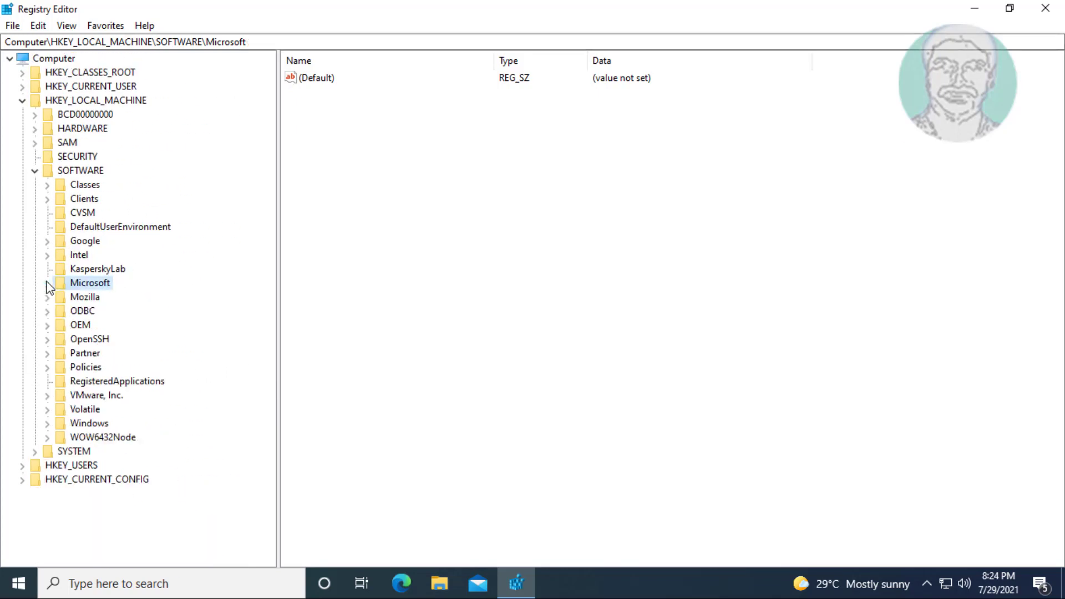
pyautogui.click(35, 171)
pyautogui.click(22, 102)
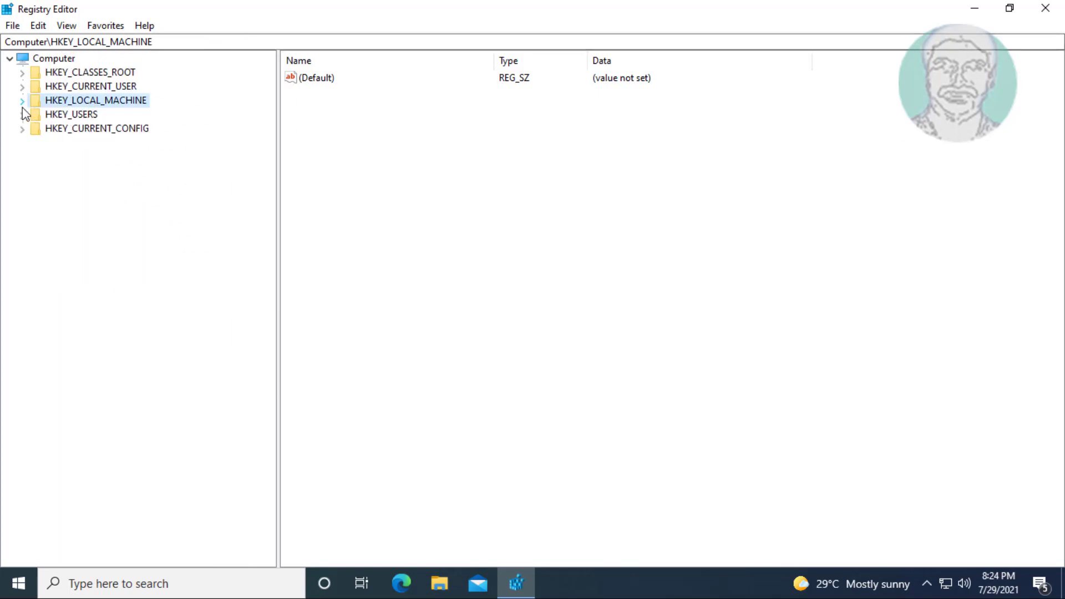
# Step: Close Registry Editor and restart the PC from the Start menu's power options
pyautogui.click(1045, 8)
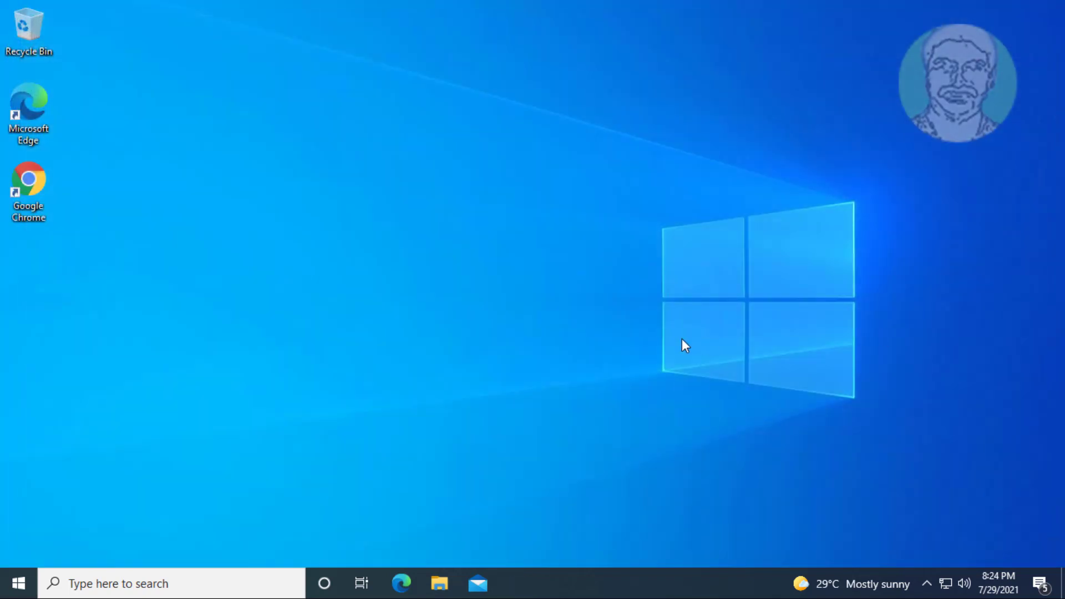
pyautogui.click(14, 582)
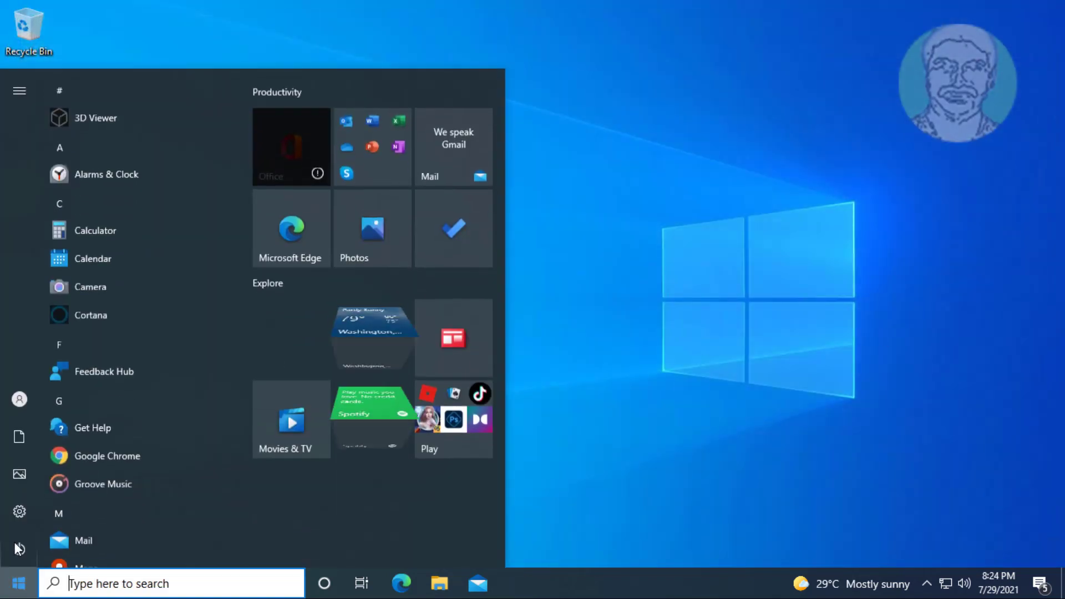
pyautogui.click(14, 534)
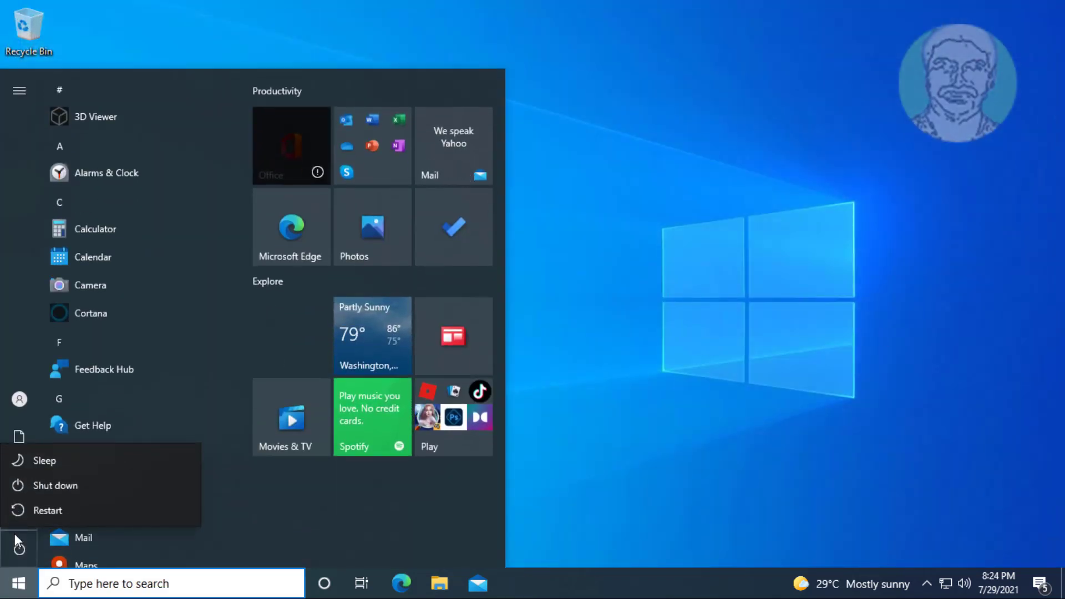
pyautogui.click(50, 510)
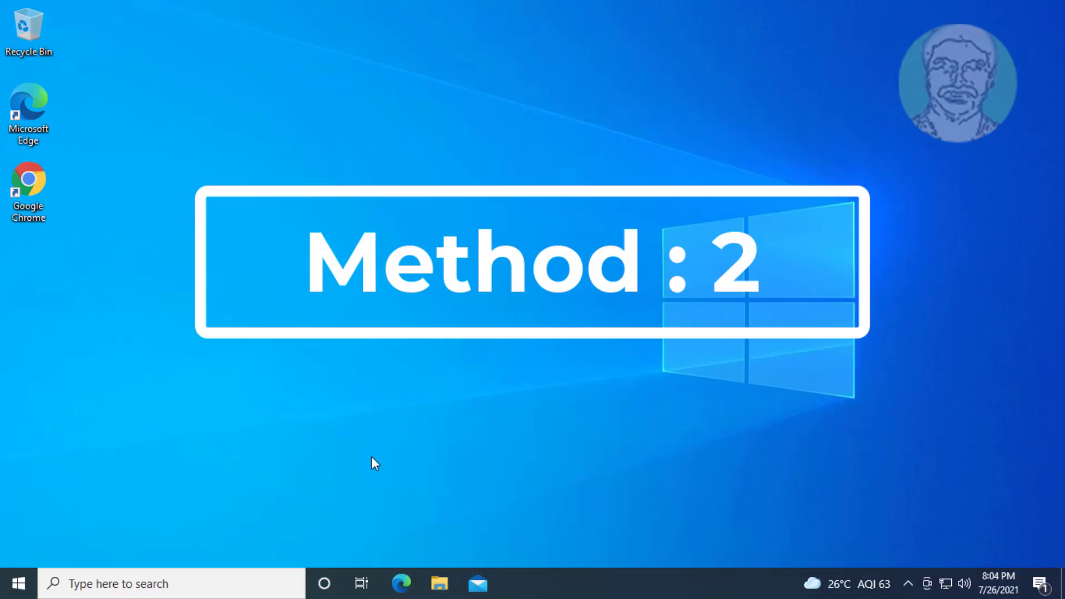
# Step: Launch Chrome maximized and search Google for 'media creation tool'
pyautogui.doubleClick(29, 186)
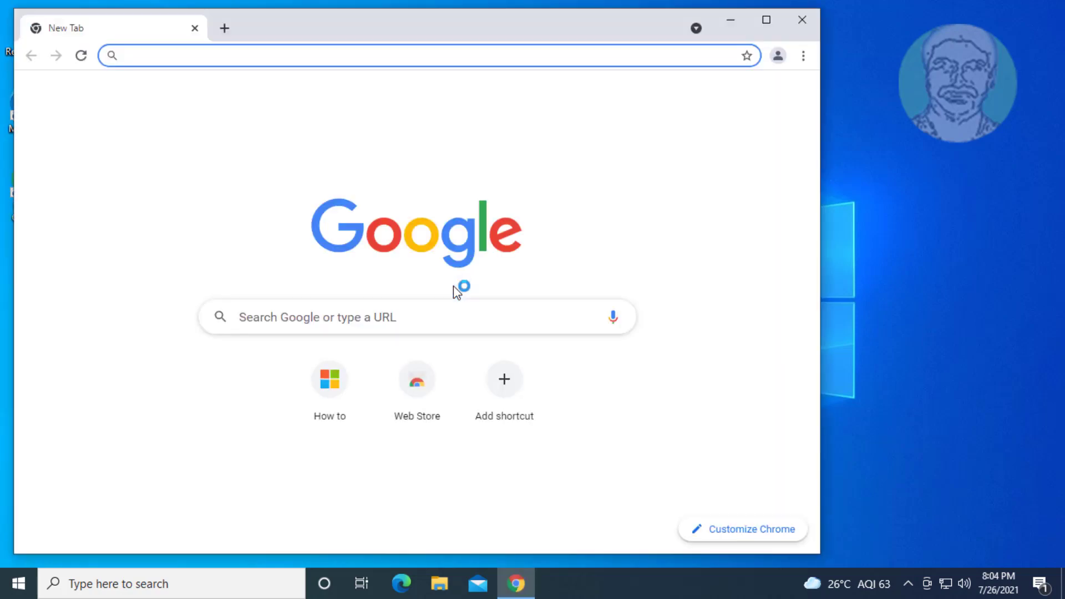
pyautogui.click(766, 20)
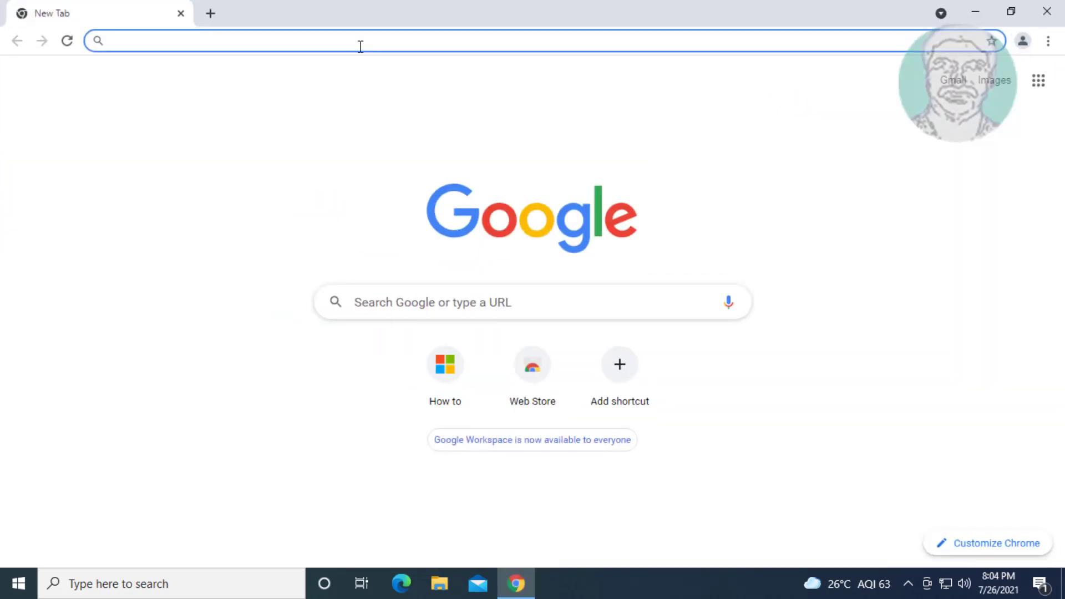
pyautogui.write('media c')
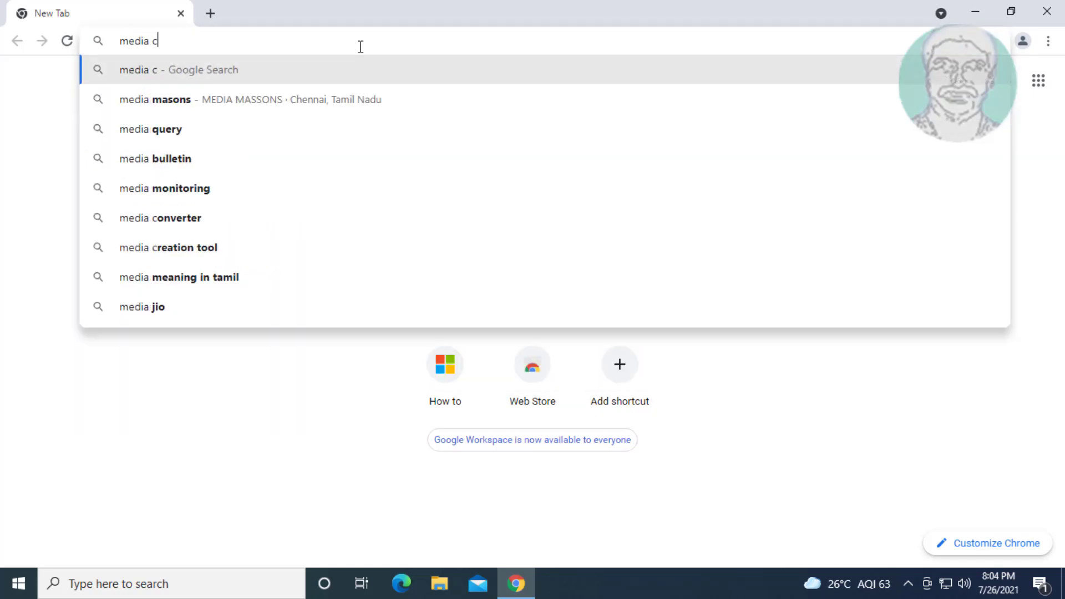
pyautogui.write('reation tool')
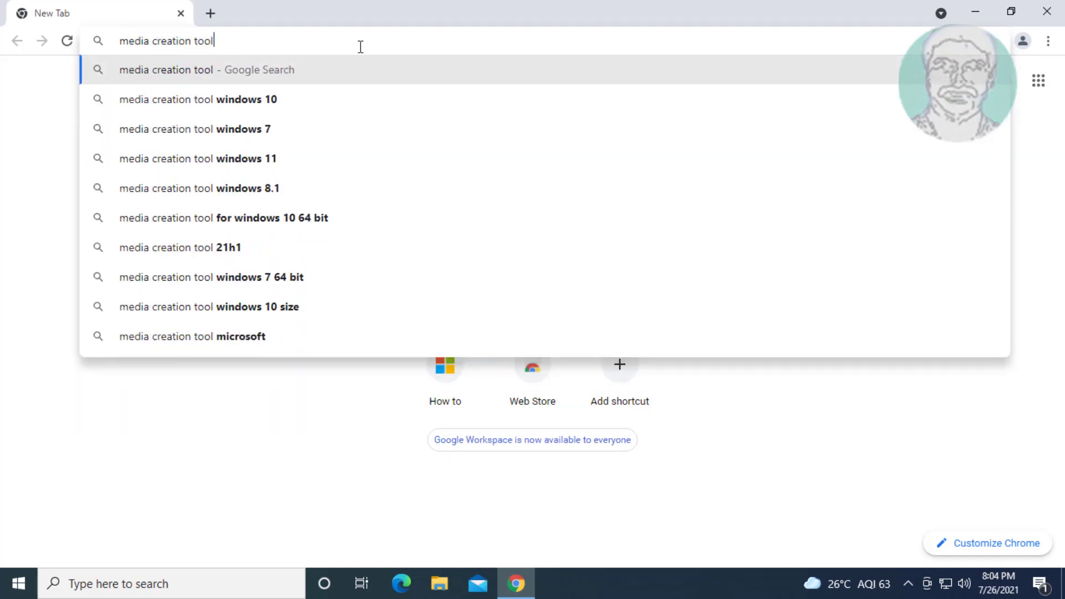
pyautogui.press('Return')
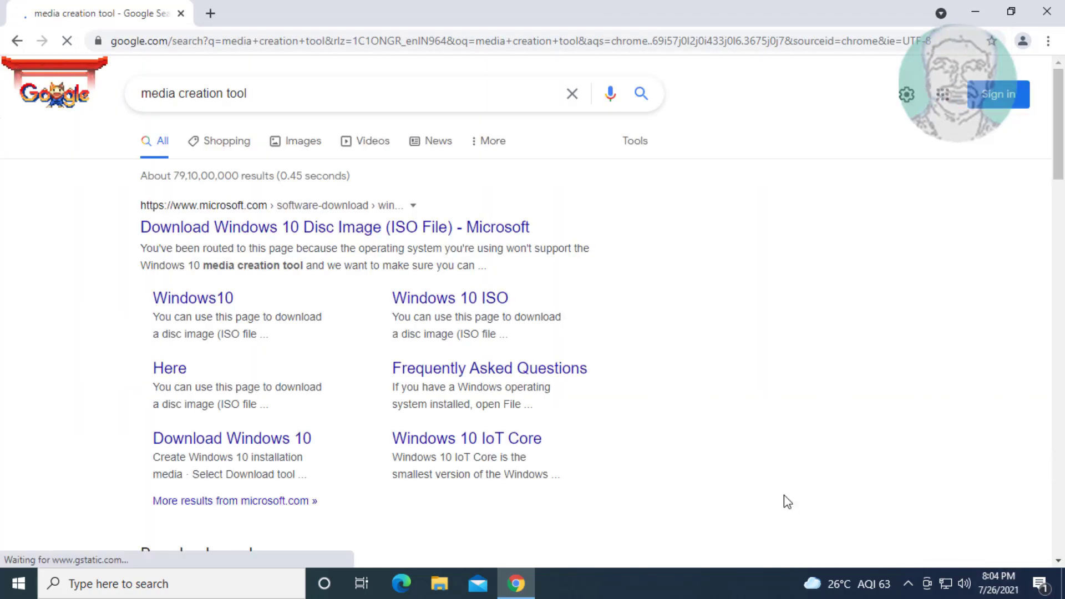
# Step: Download MediaCreationTool.exe from Microsoft's Download Windows 10 page and run it
pyautogui.click(374, 232)
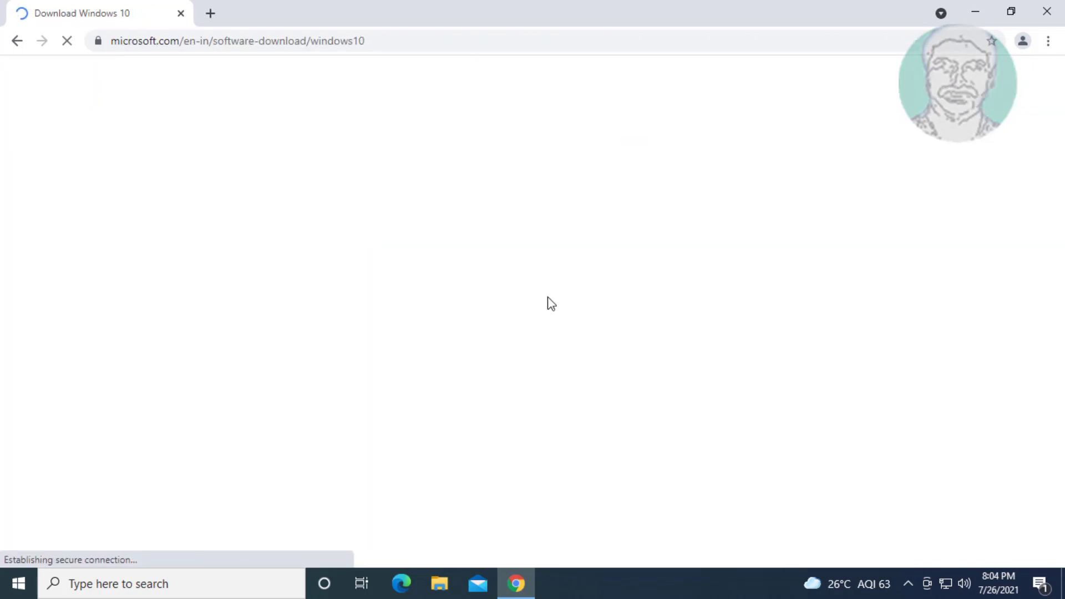
pyautogui.scroll(-7, 347, 430)
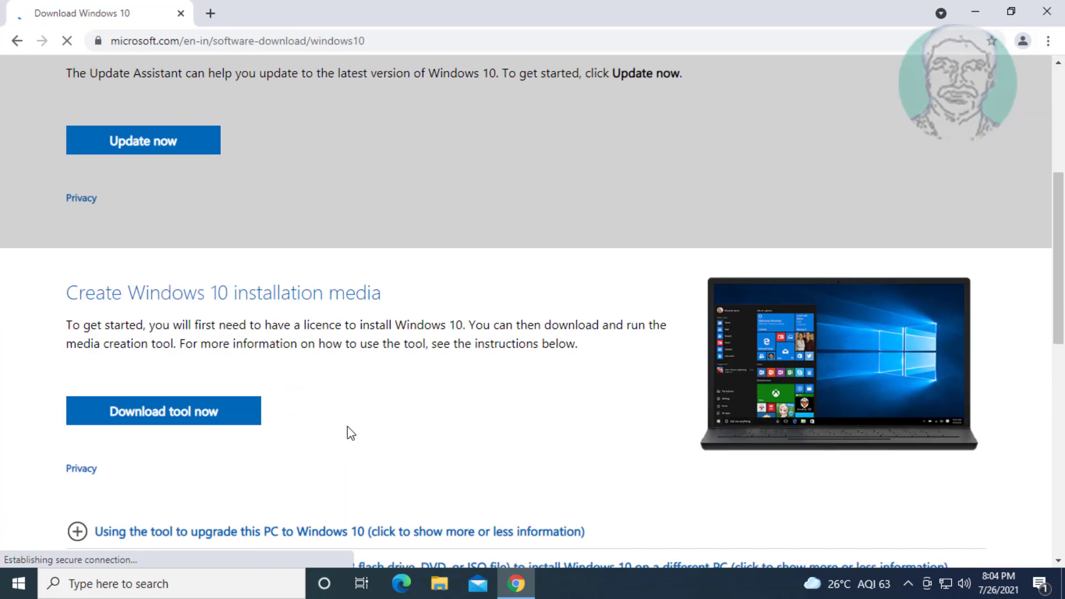
pyautogui.click(207, 333)
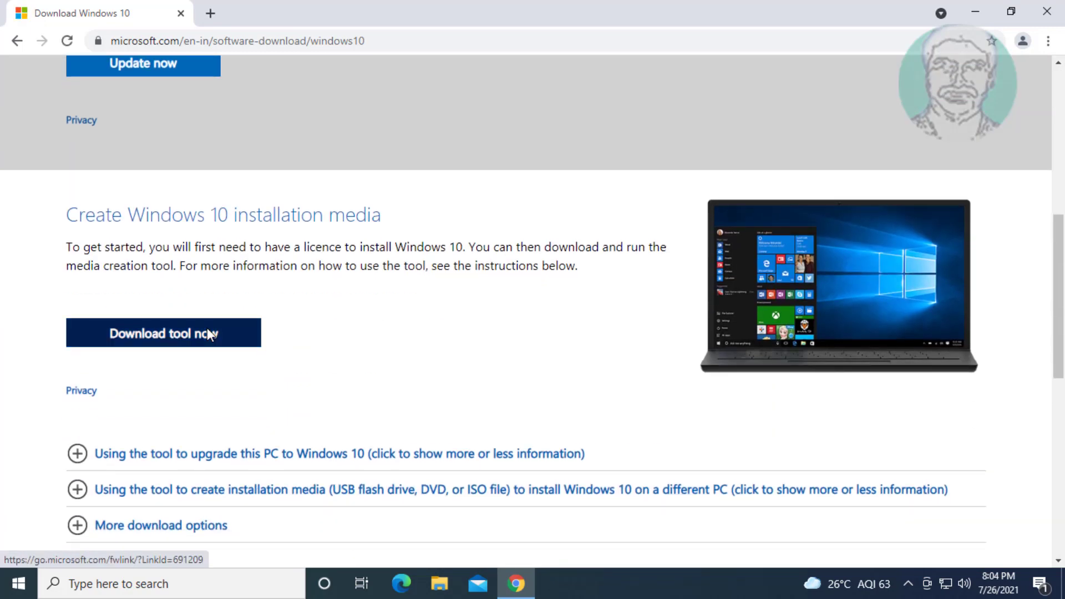
pyautogui.click(207, 332)
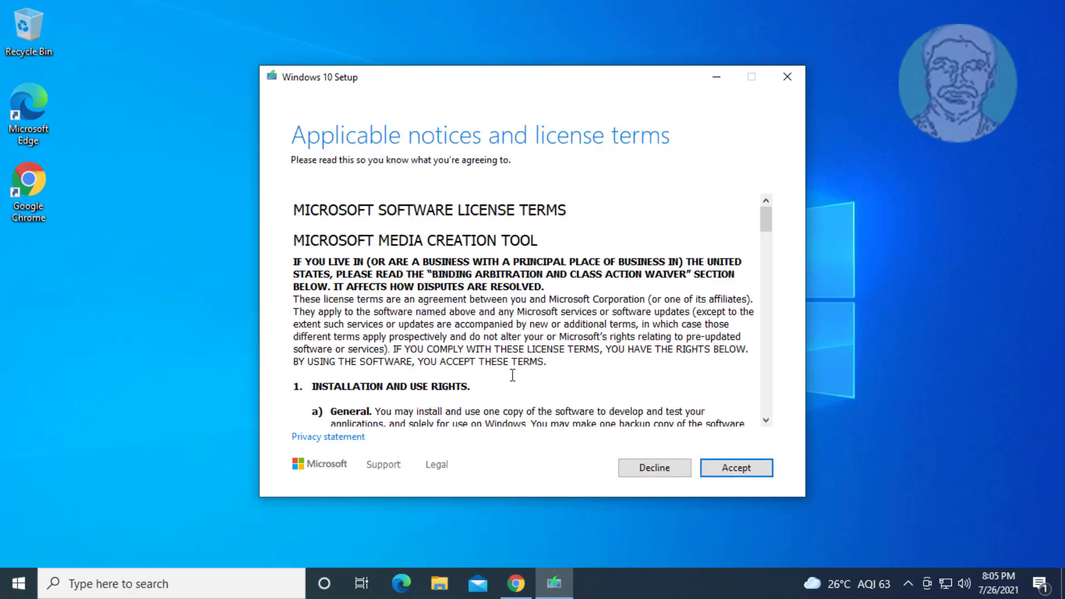
# Step: Accept both license terms and choose Upgrade this PC now, keeping personal files and apps
pyautogui.click(756, 473)
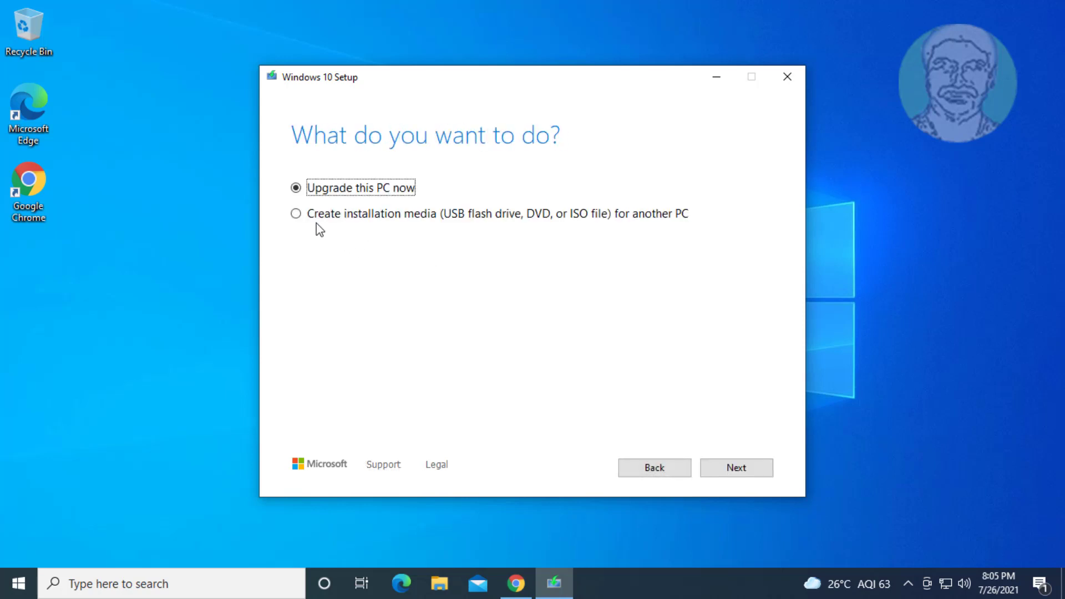
pyautogui.click(726, 473)
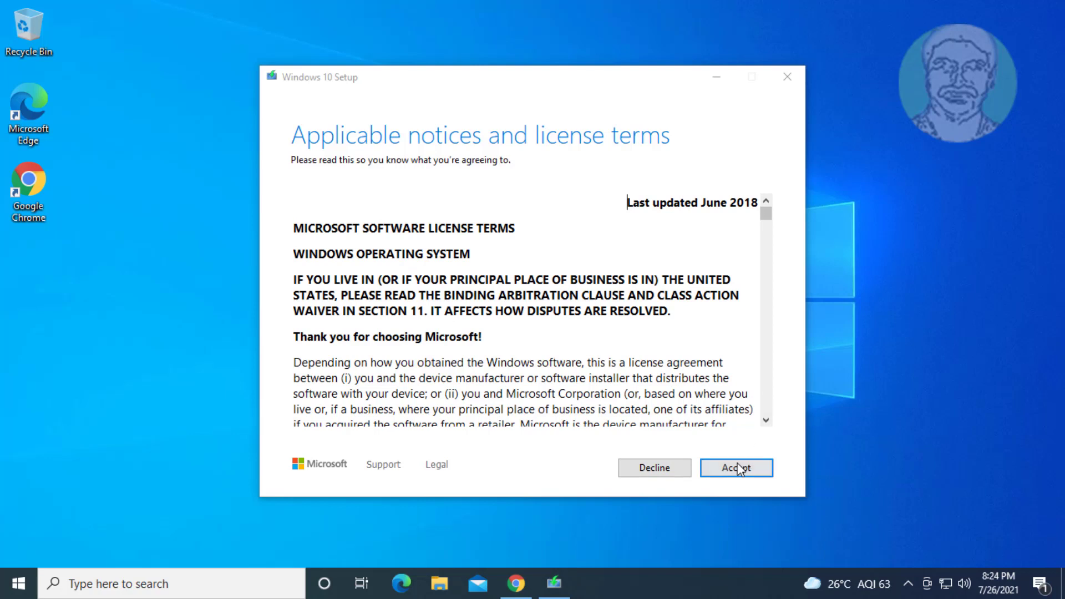
pyautogui.click(738, 469)
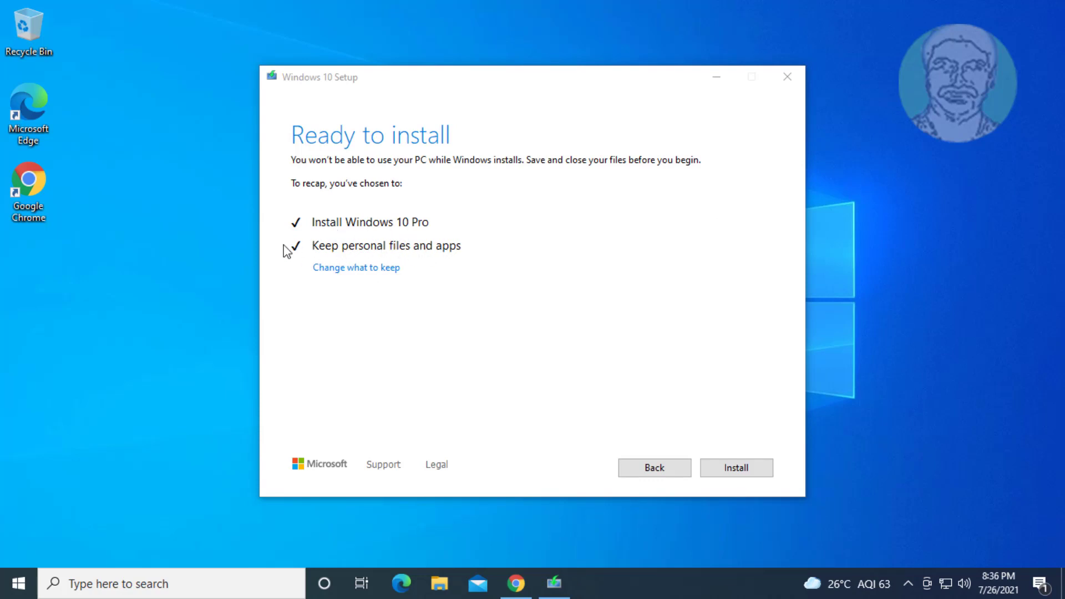
# Step: Begin the Windows 10 Pro in-place install from the Ready to install page
pyautogui.click(736, 468)
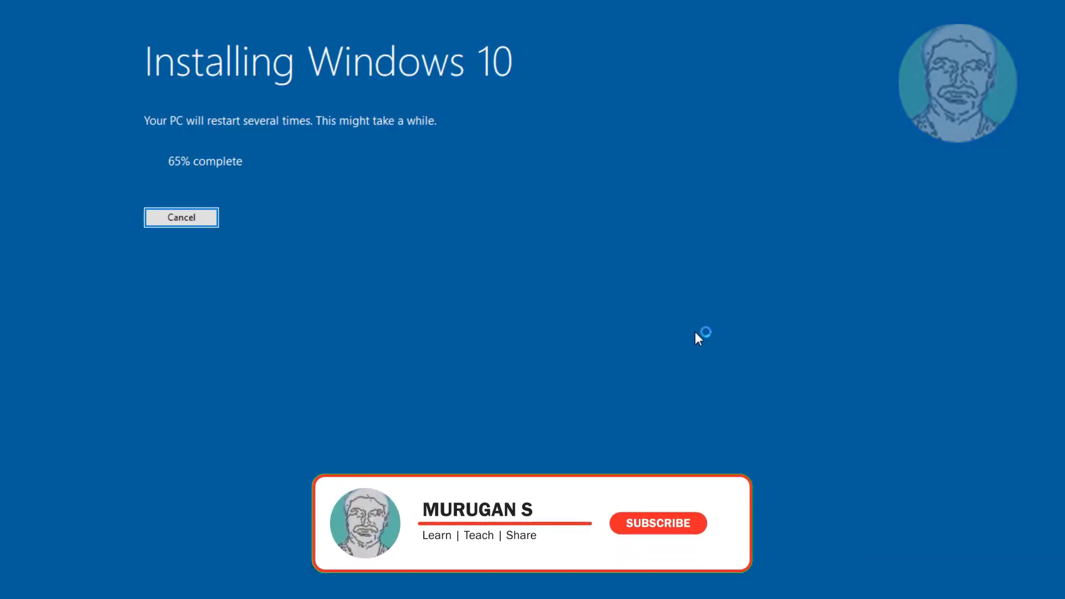